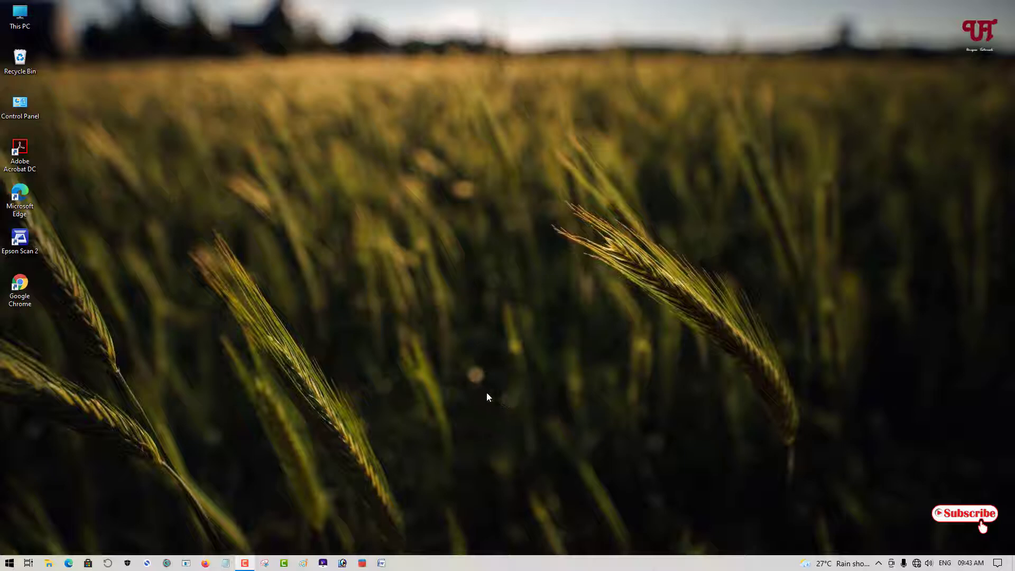
# - Check the Start menu's Power button, then launch regedit from the Run dialog
pyautogui.click(9, 563)
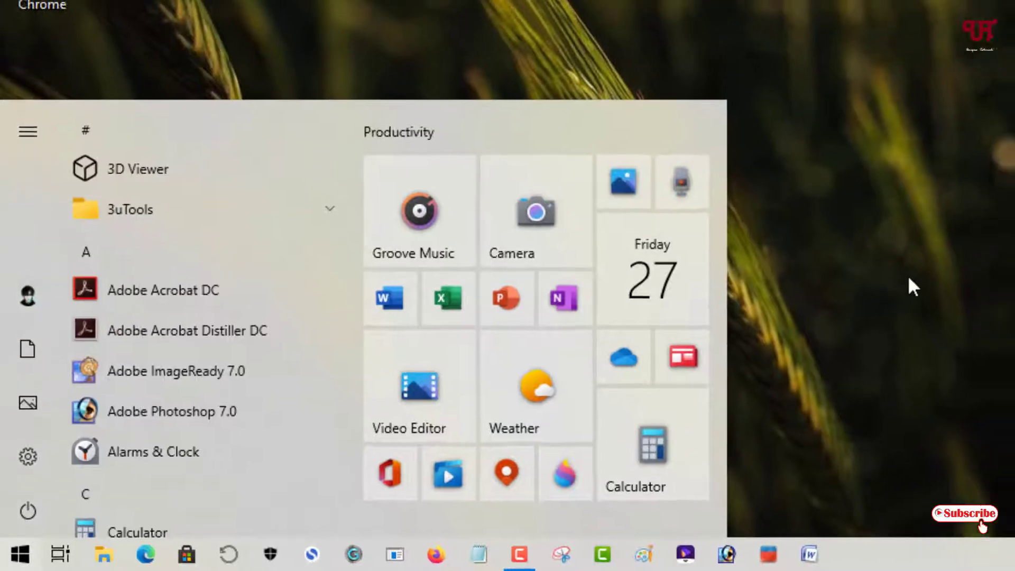
pyautogui.click(908, 286)
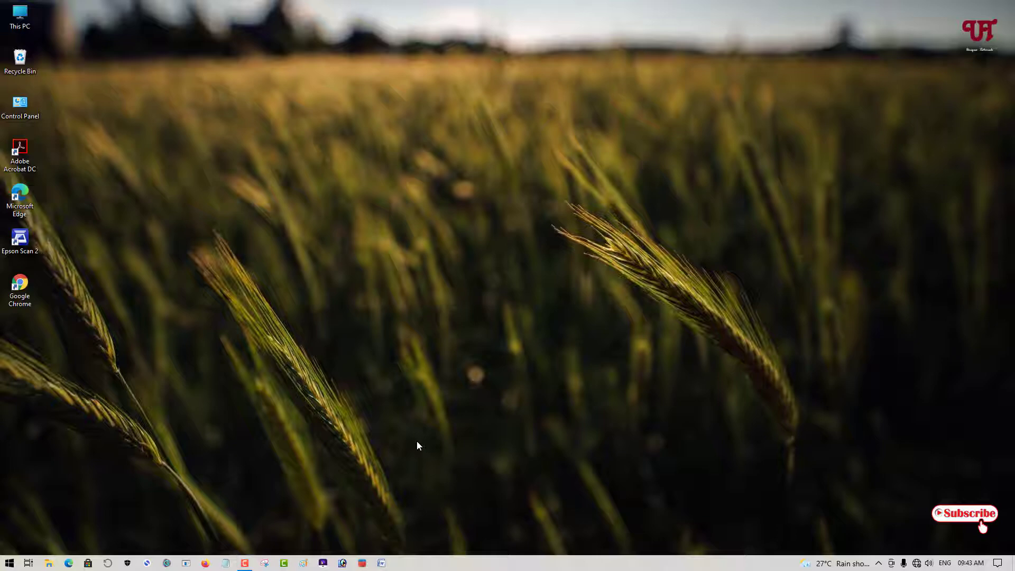
pyautogui.press('super+r')
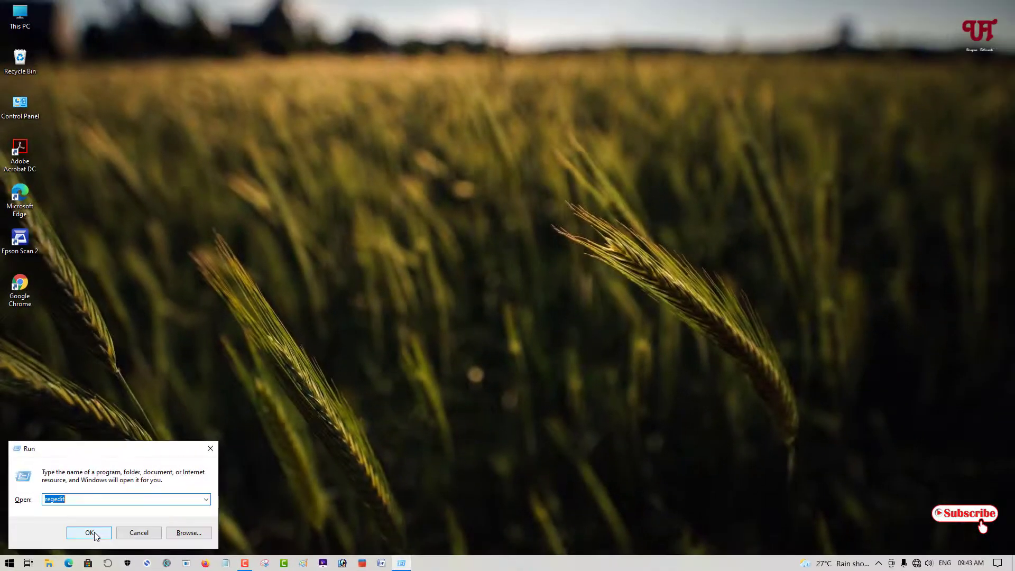
pyautogui.click(90, 532)
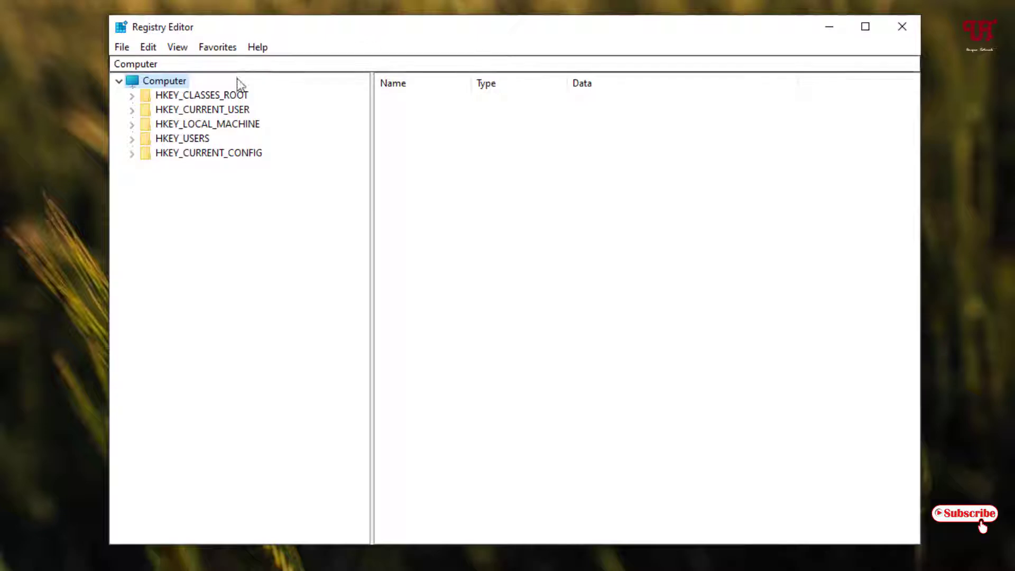
# - Expand HKEY_LOCAL_MACHINE, SOFTWARE and Microsoft in the key tree and scroll through Microsoft's subkeys
pyautogui.click(192, 125)
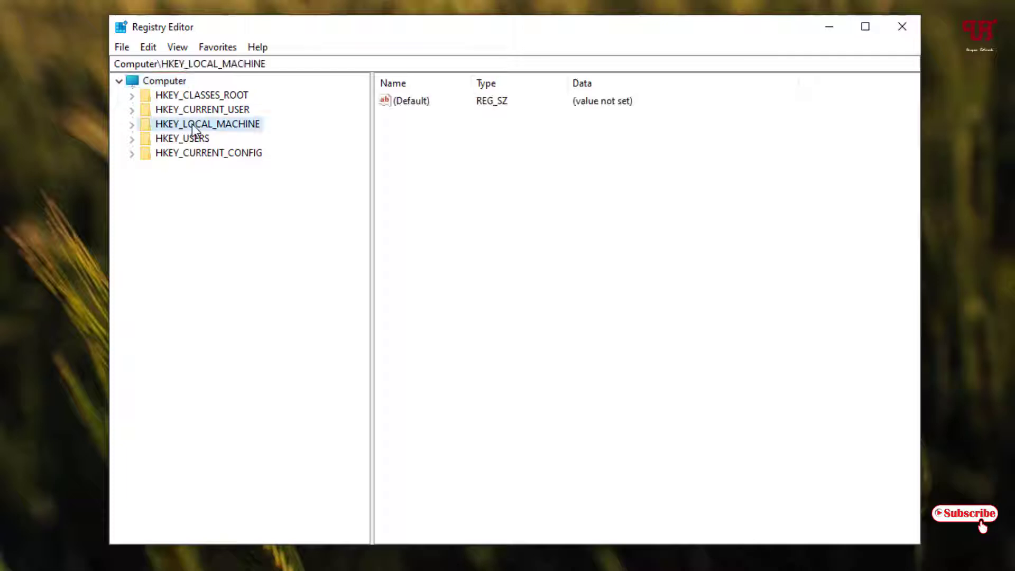
pyautogui.click(132, 126)
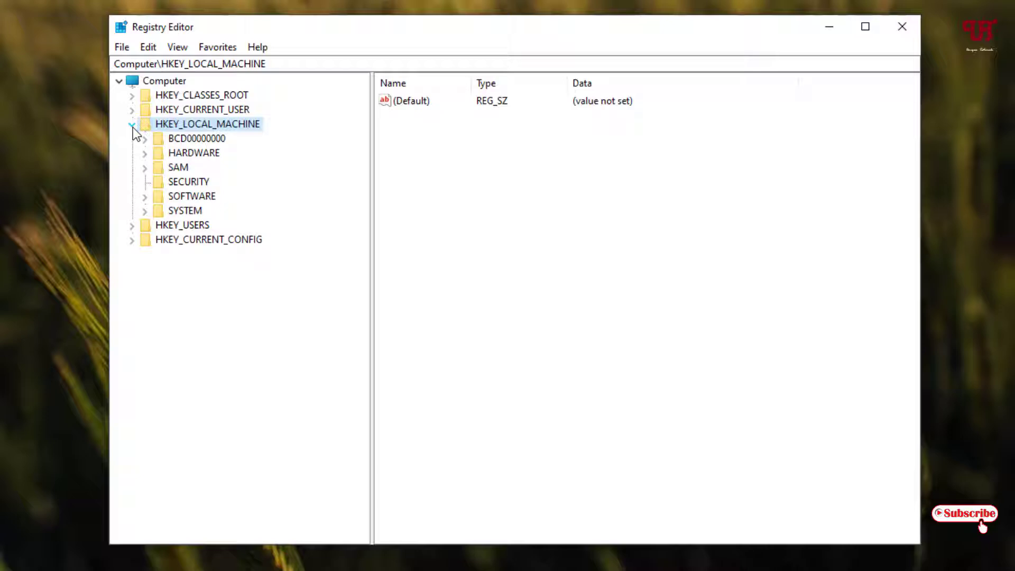
pyautogui.click(178, 198)
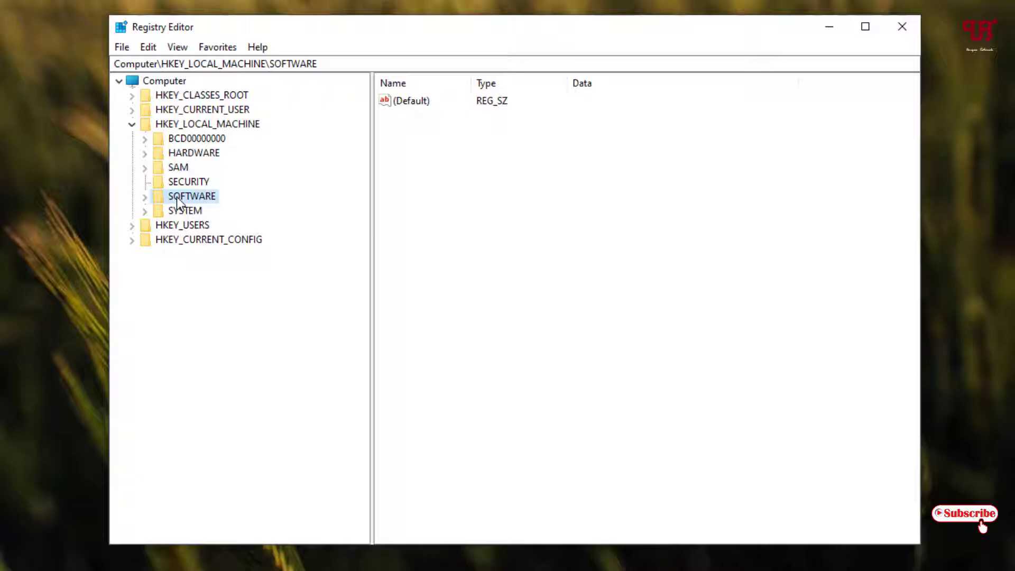
pyautogui.click(144, 198)
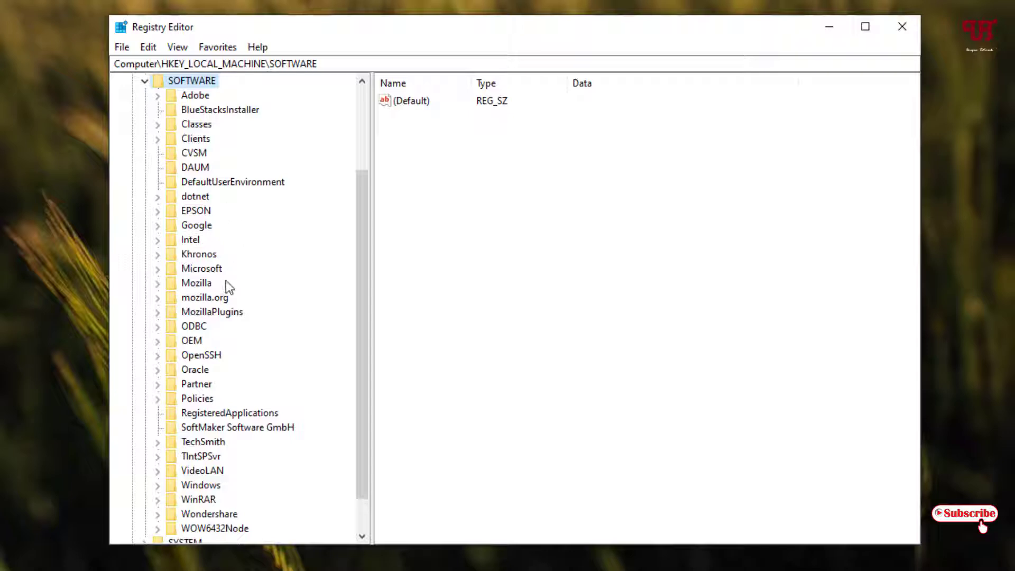
pyautogui.click(209, 270)
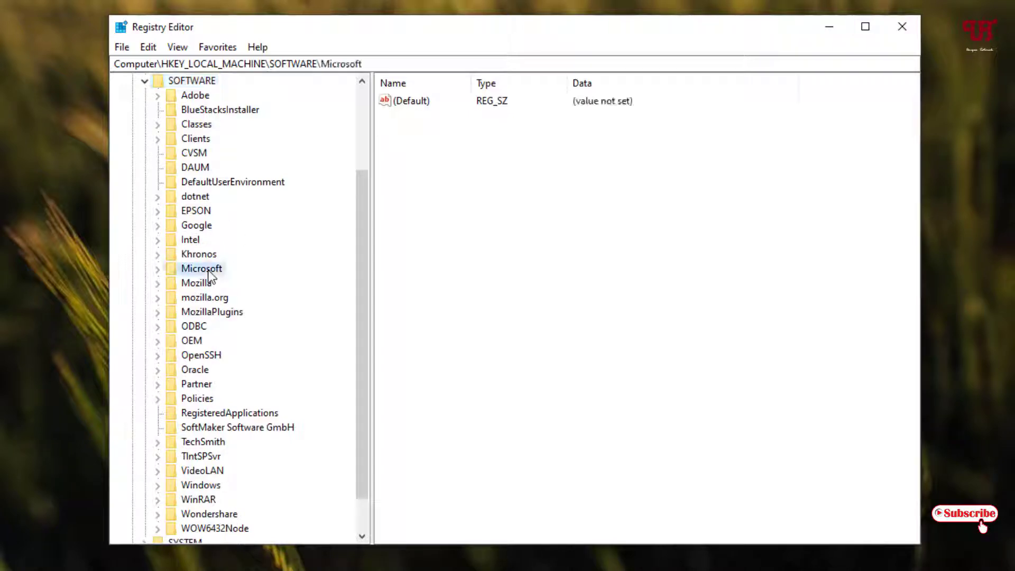
pyautogui.click(157, 269)
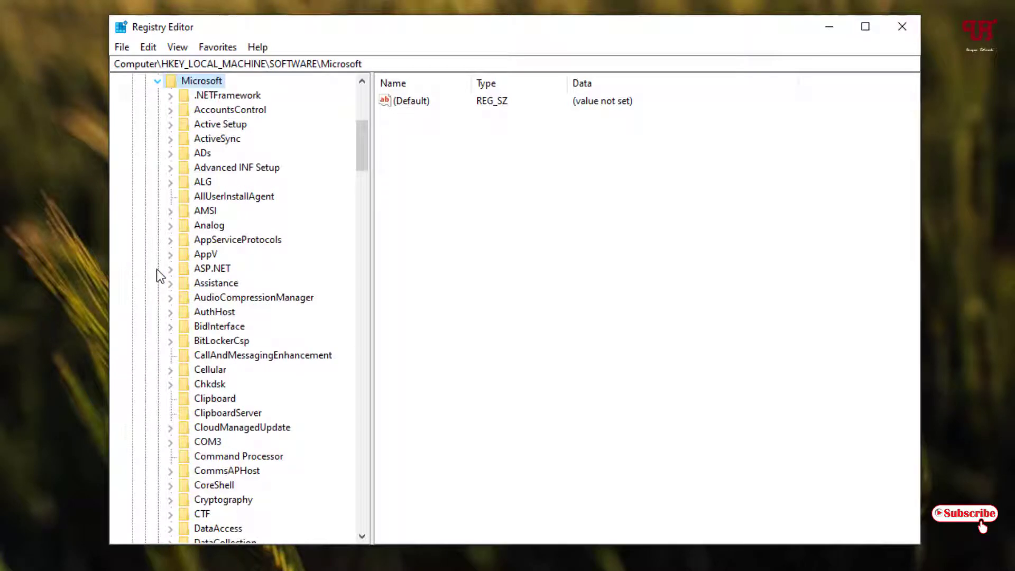
pyautogui.moveTo(361, 154); pyautogui.dragTo(349, 360)
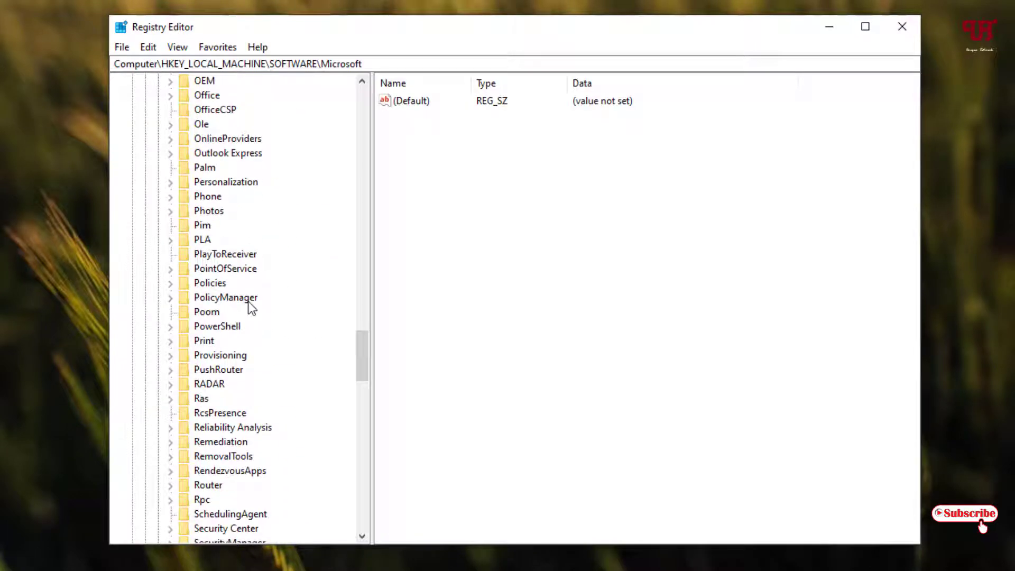
# - Expand PolicyManager, default and Start to list HideShutDown, HideRestart and HidePowerButton
pyautogui.click(248, 301)
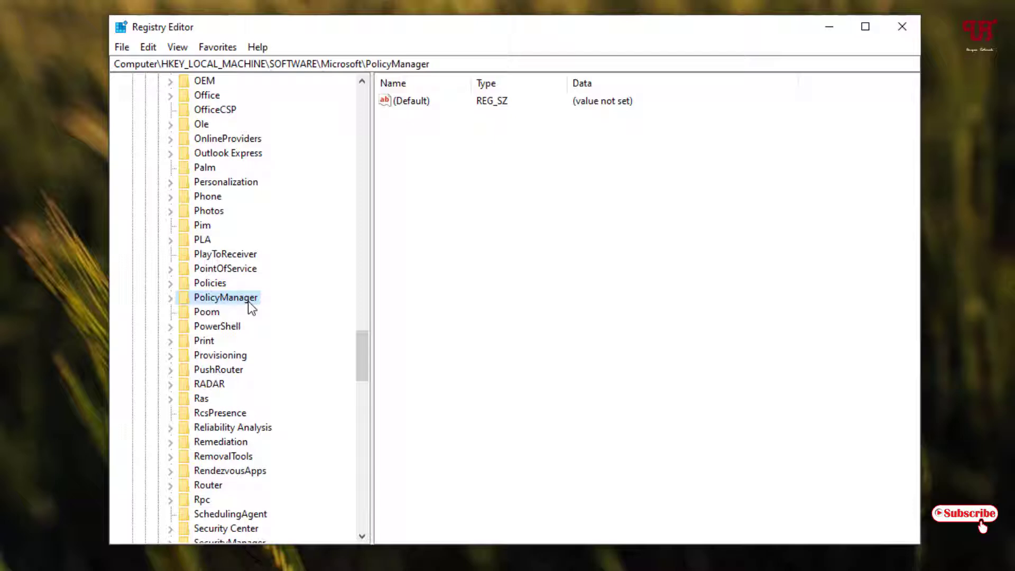
pyautogui.click(171, 298)
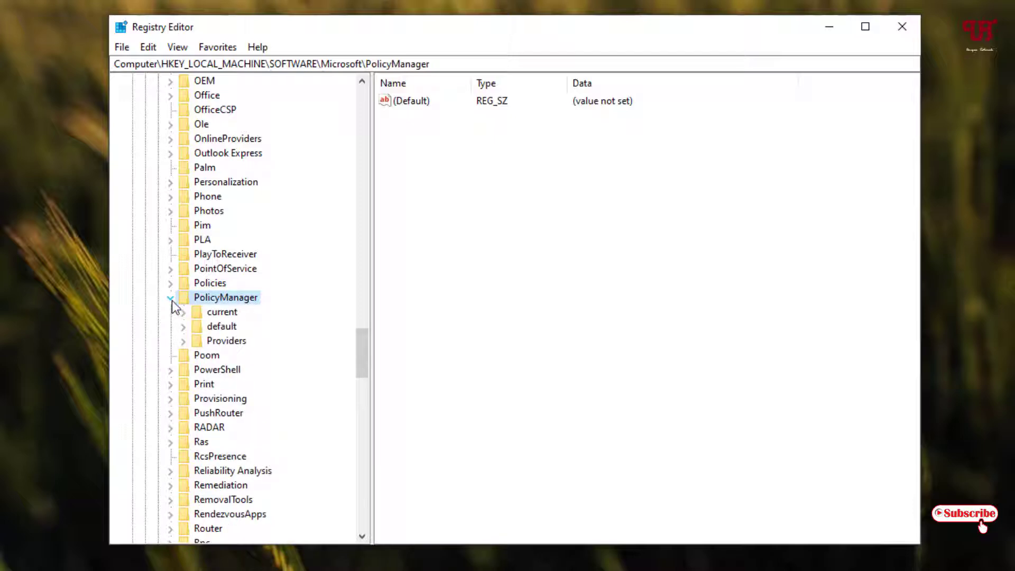
pyautogui.click(222, 327)
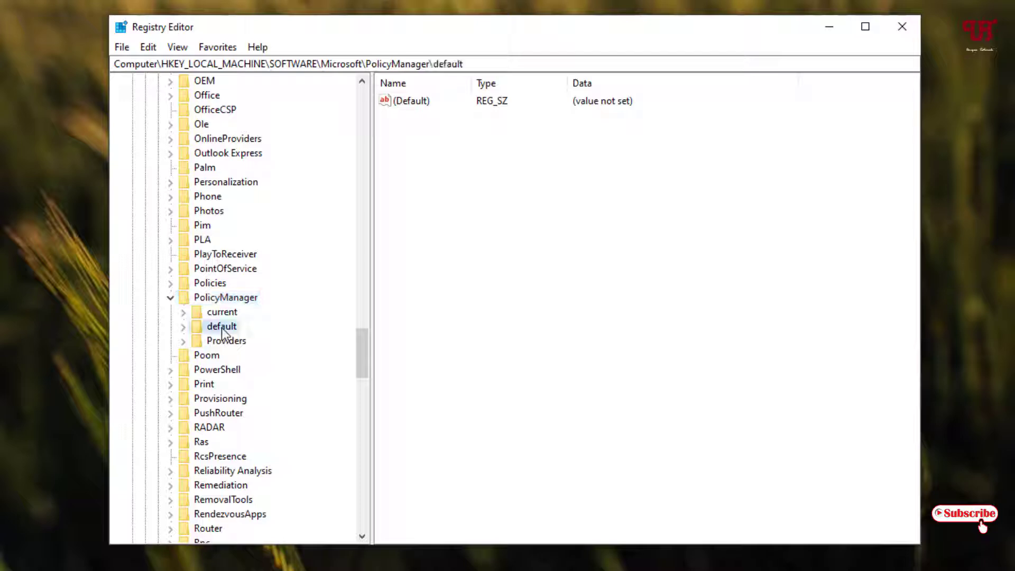
pyautogui.click(184, 327)
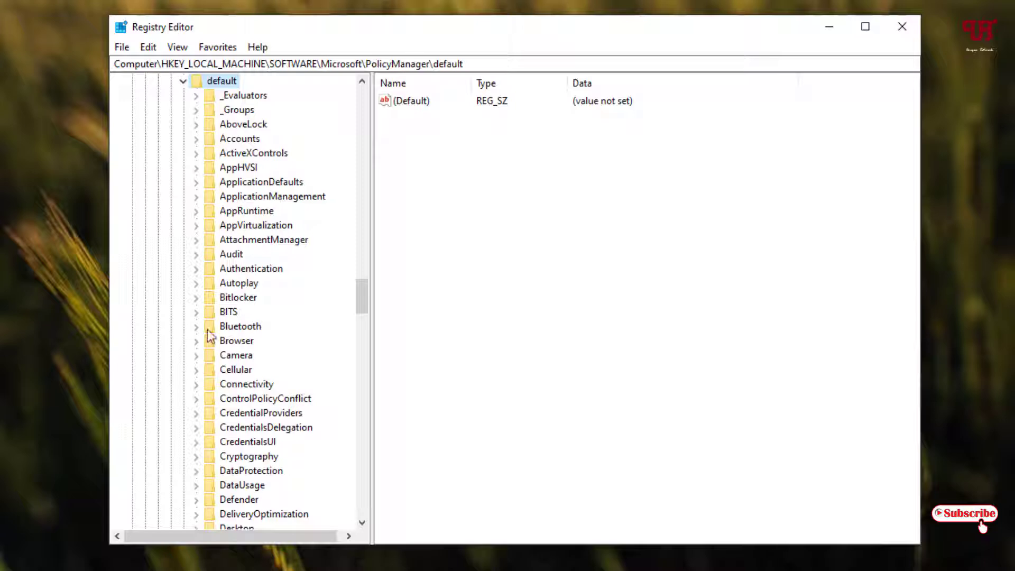
pyautogui.moveTo(360, 291); pyautogui.dragTo(350, 366)
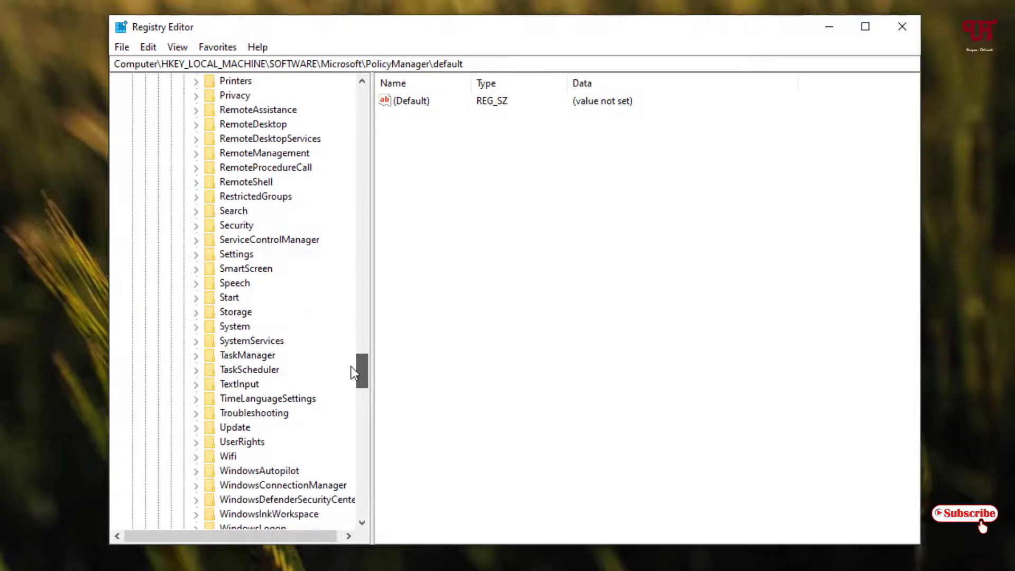
pyautogui.click(231, 299)
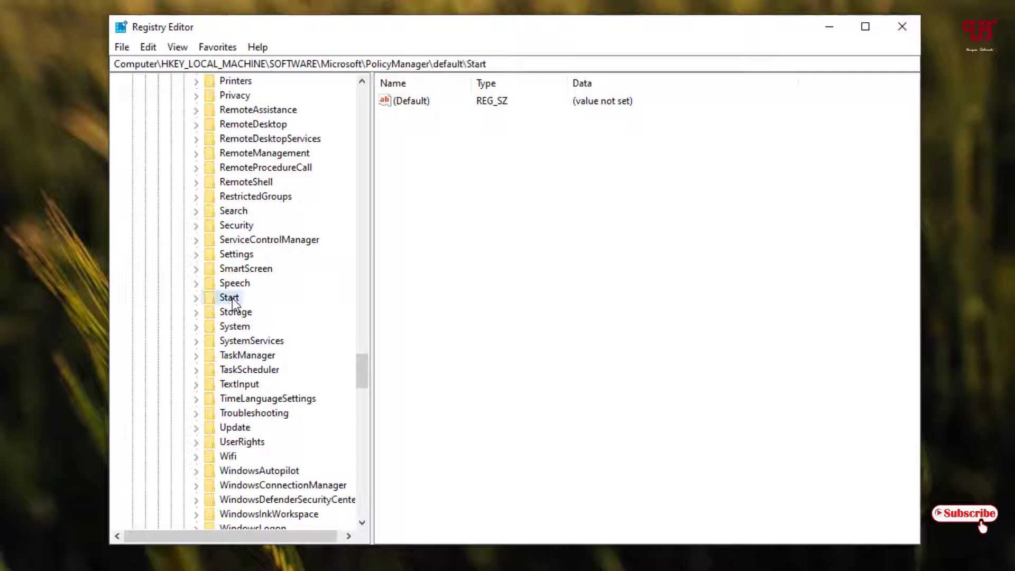
pyautogui.click(194, 299)
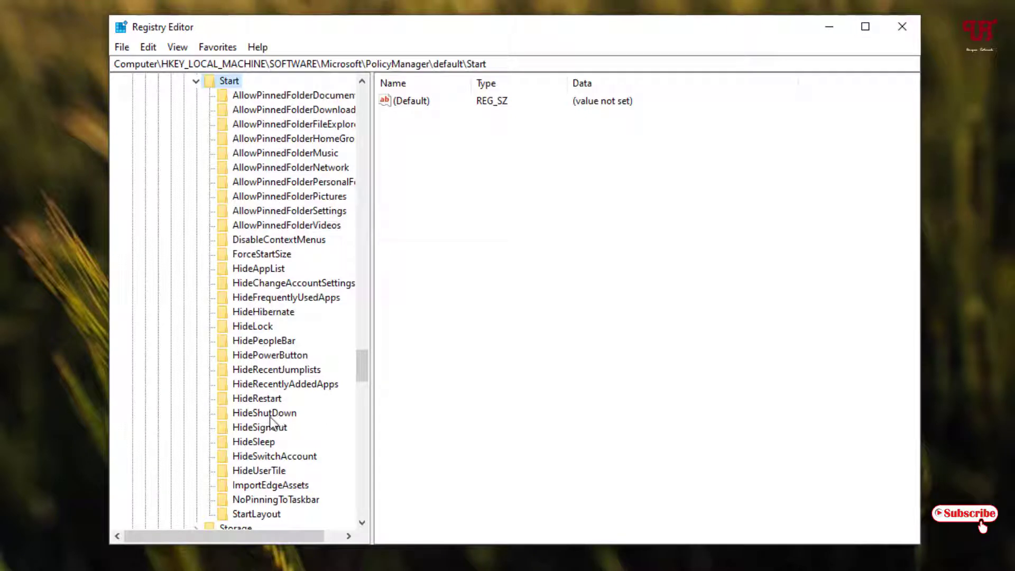
# - Set the HidePowerButton 'value' entry's data to 1 and minimise Registry Editor
pyautogui.click(237, 356)
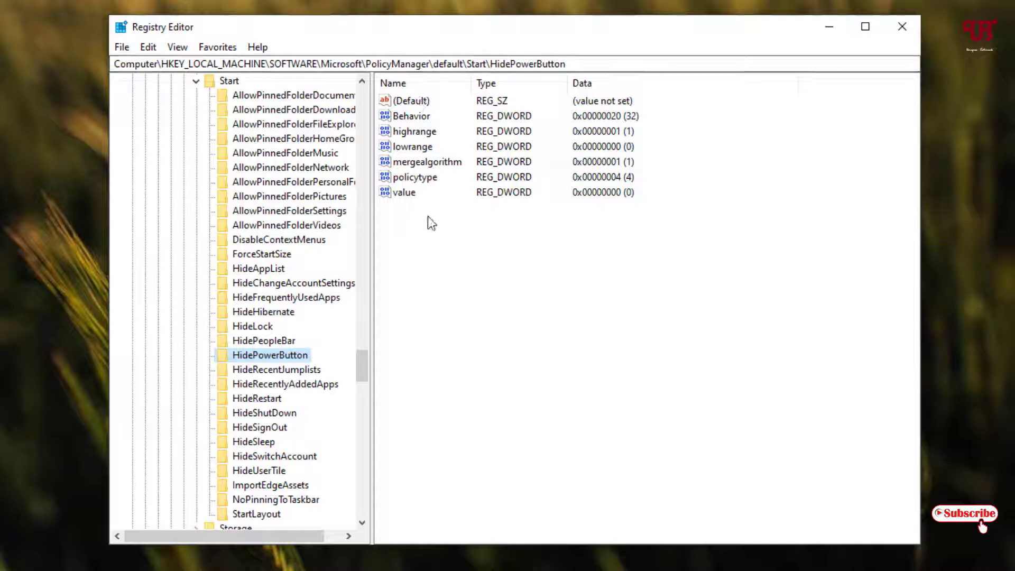
pyautogui.doubleClick(399, 194)
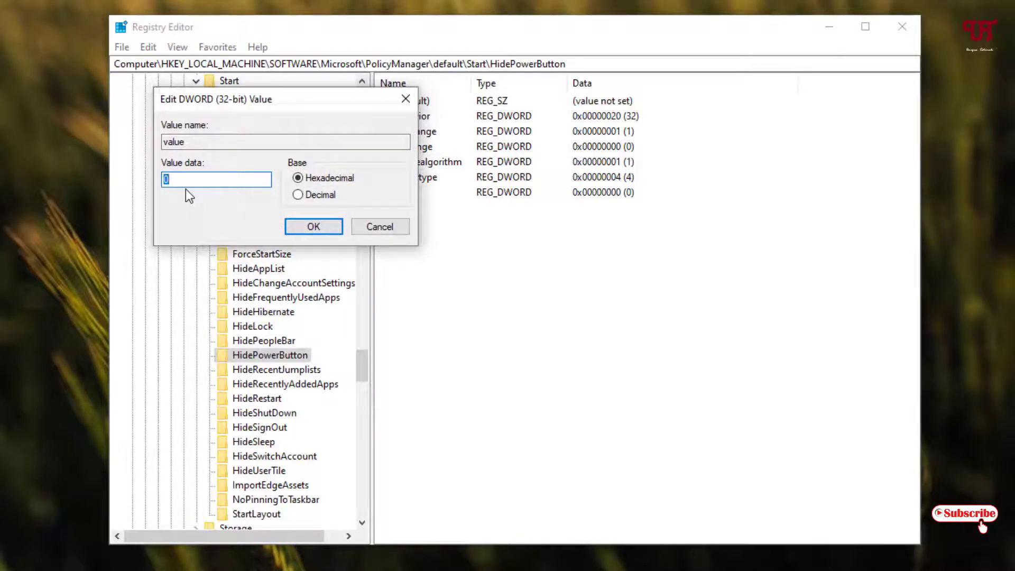
pyautogui.write('1')
pyautogui.click(304, 226)
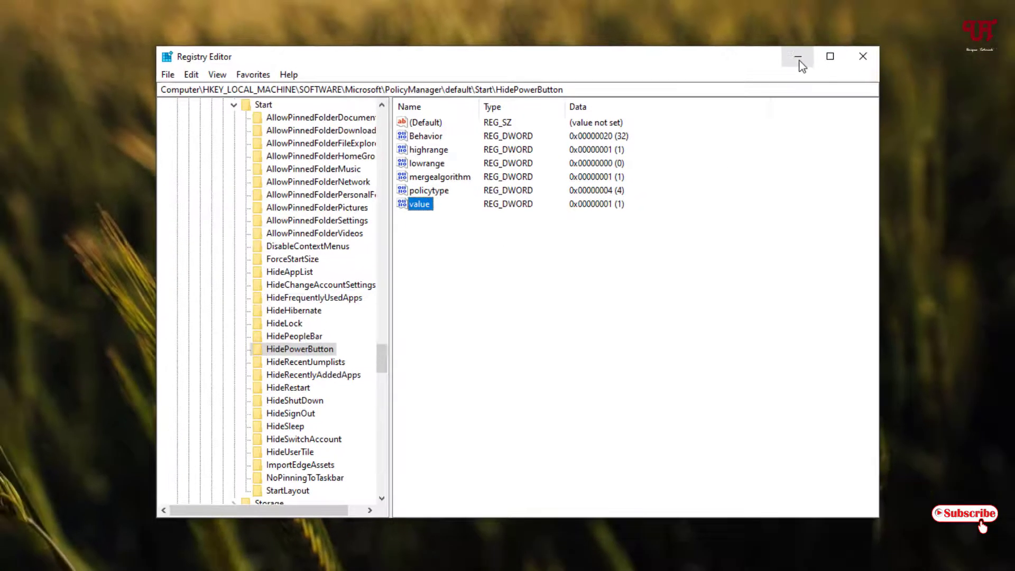
pyautogui.click(830, 30)
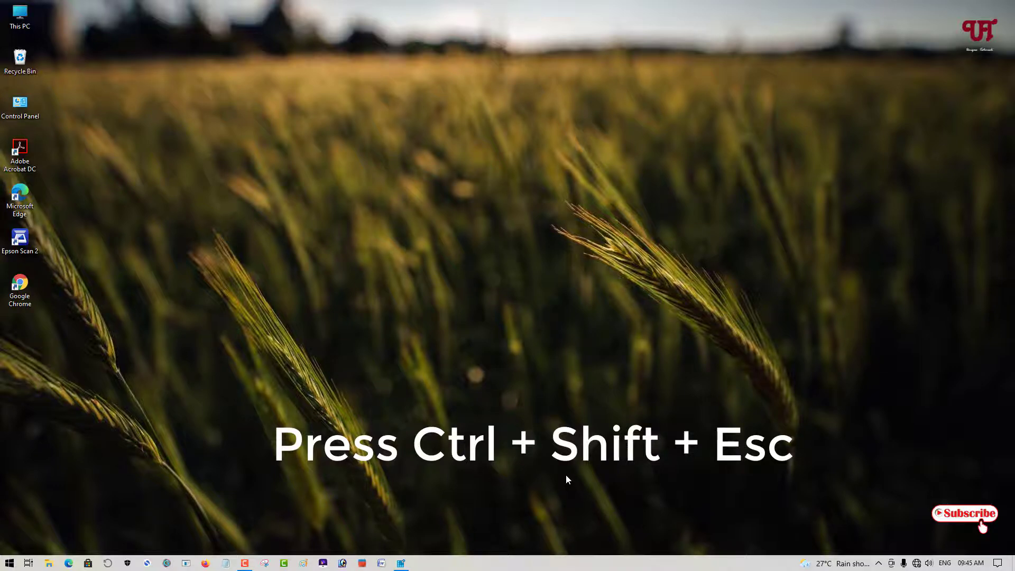
# - Restart the Windows Explorer process in Task Manager, then close Task Manager
pyautogui.hotkey('ctrl', 'shift', 'Escape')
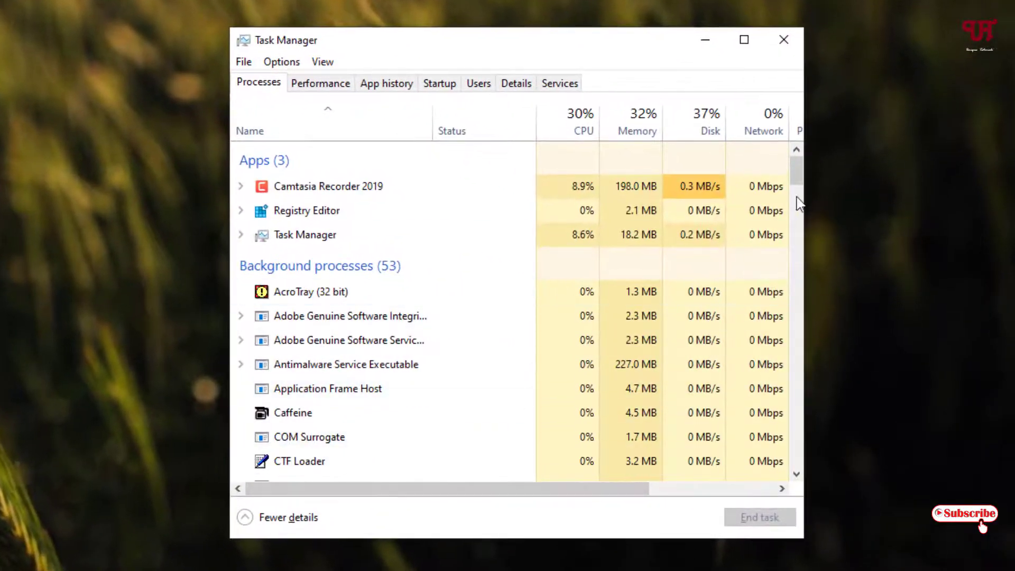
pyautogui.moveTo(797, 174); pyautogui.dragTo(790, 474)
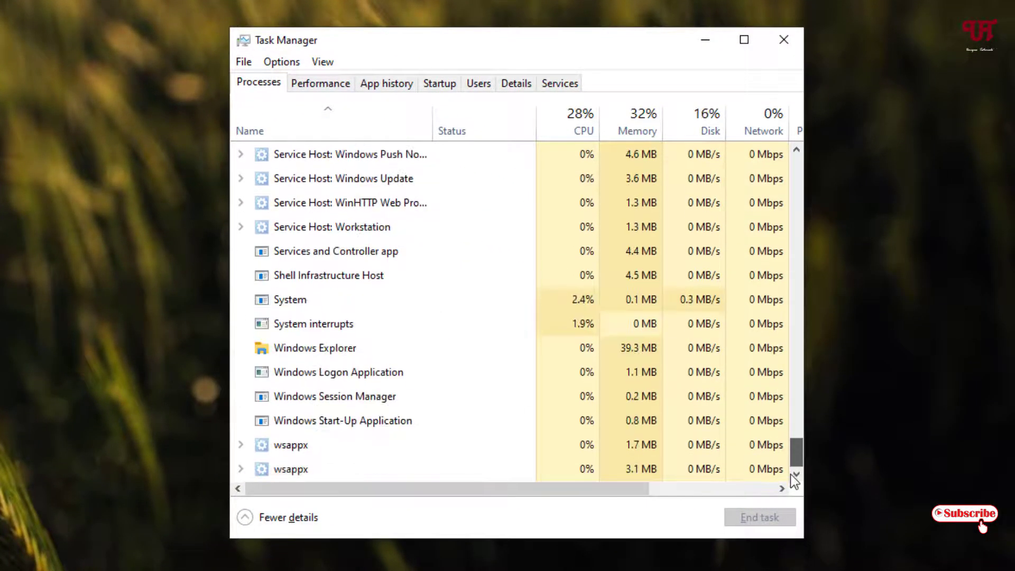
pyautogui.click(341, 351)
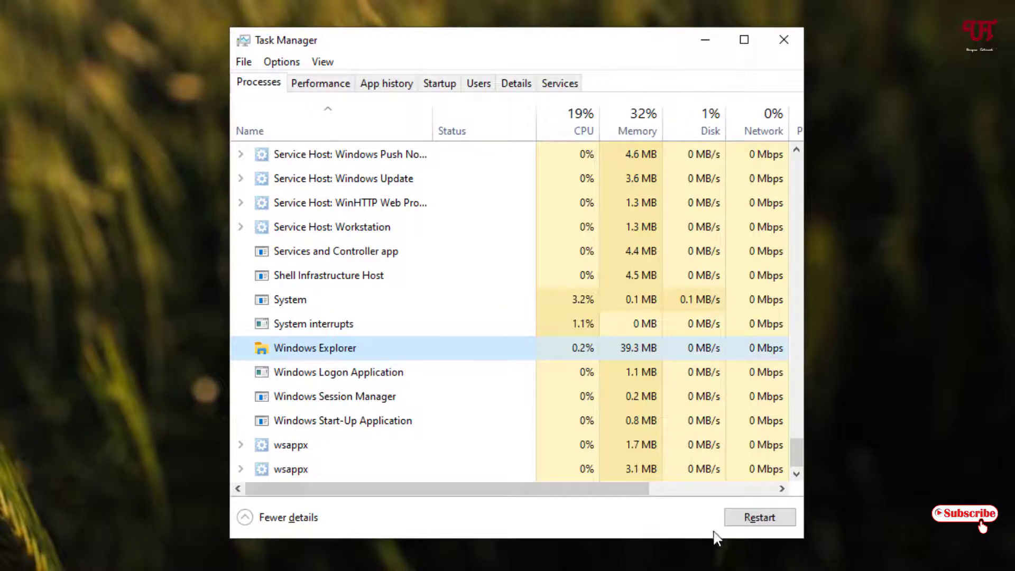
pyautogui.click(770, 520)
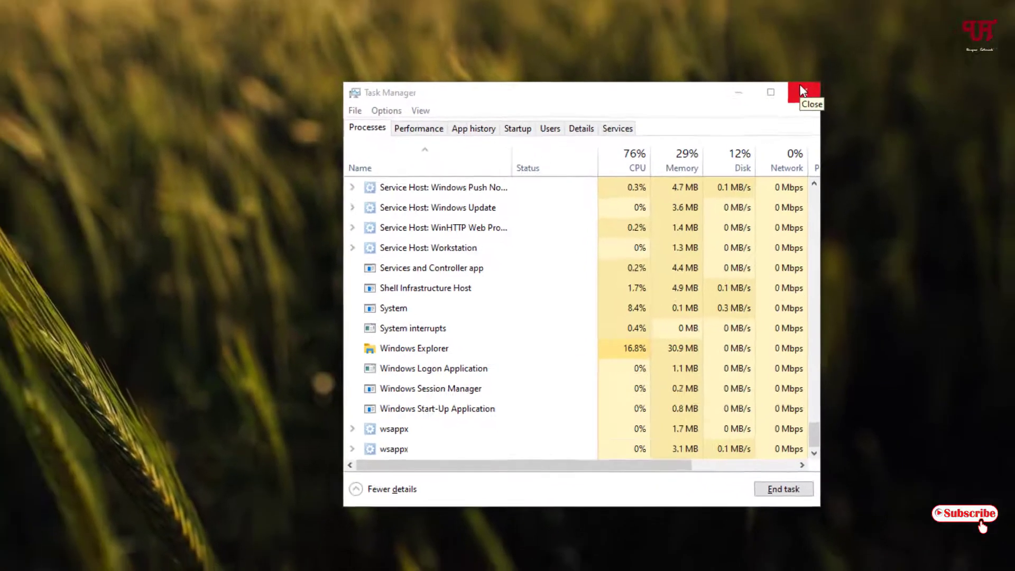
pyautogui.click(782, 39)
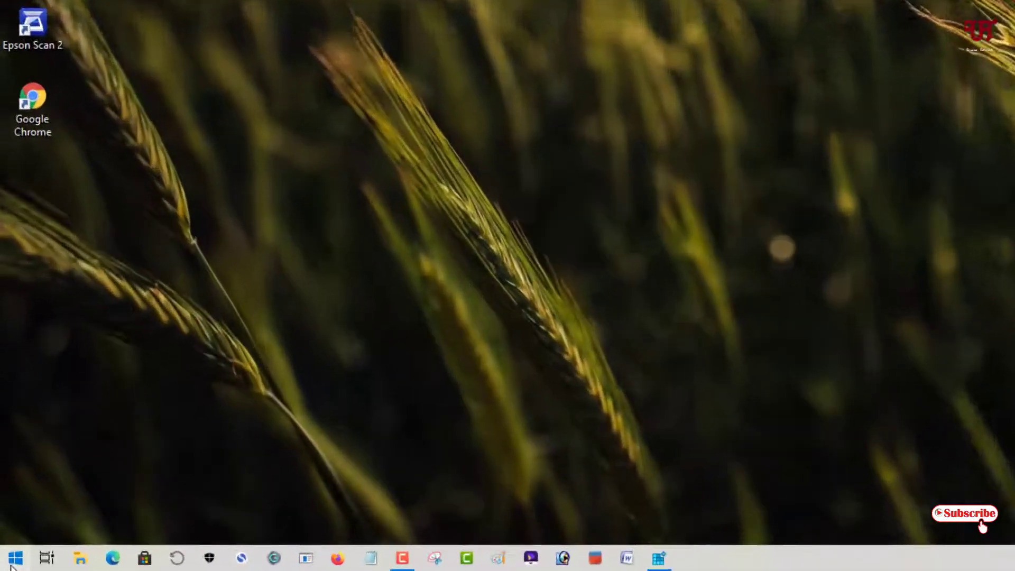
pyautogui.click(10, 563)
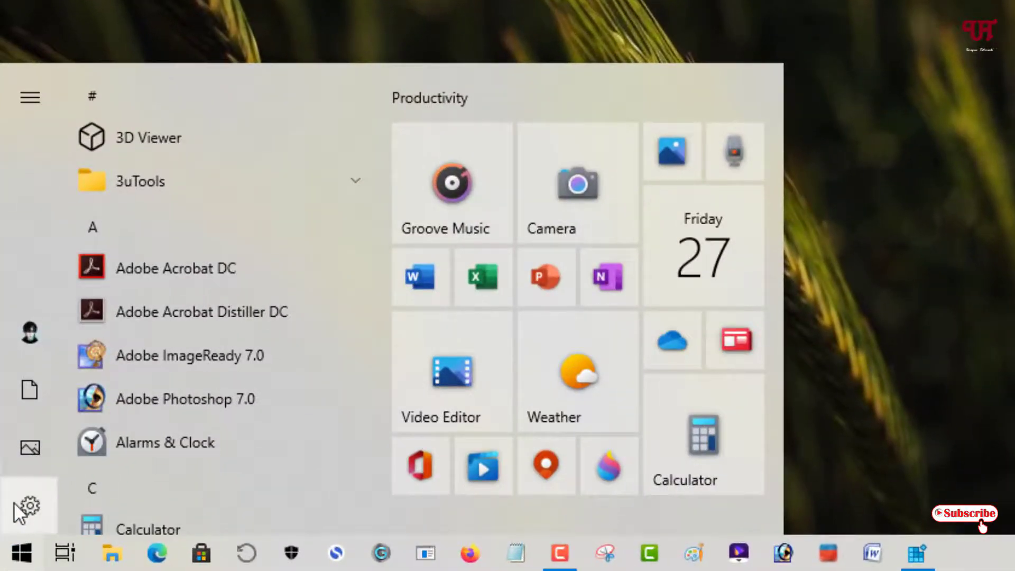
pyautogui.moveTo(18, 453)
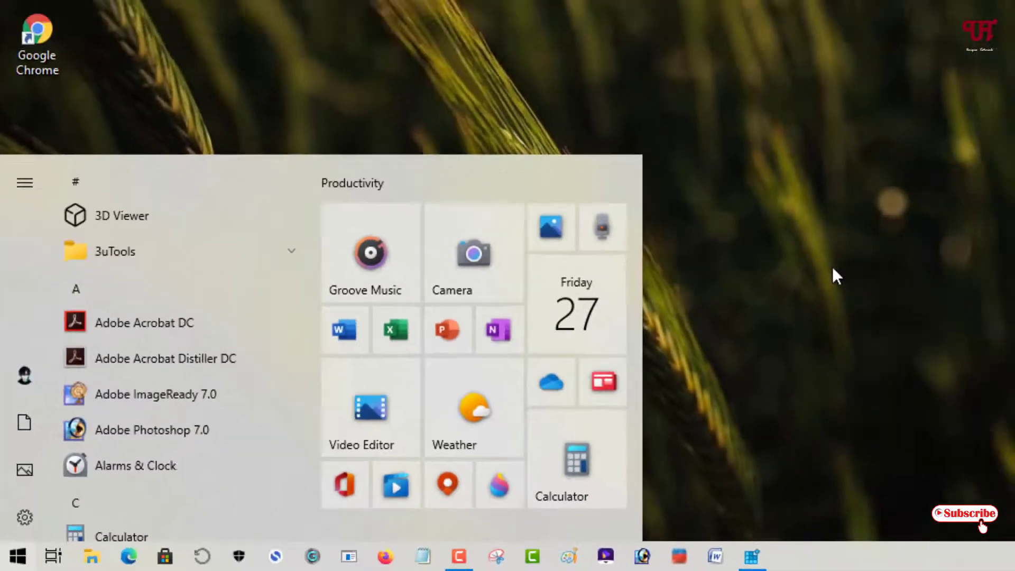
pyautogui.click(1012, 206)
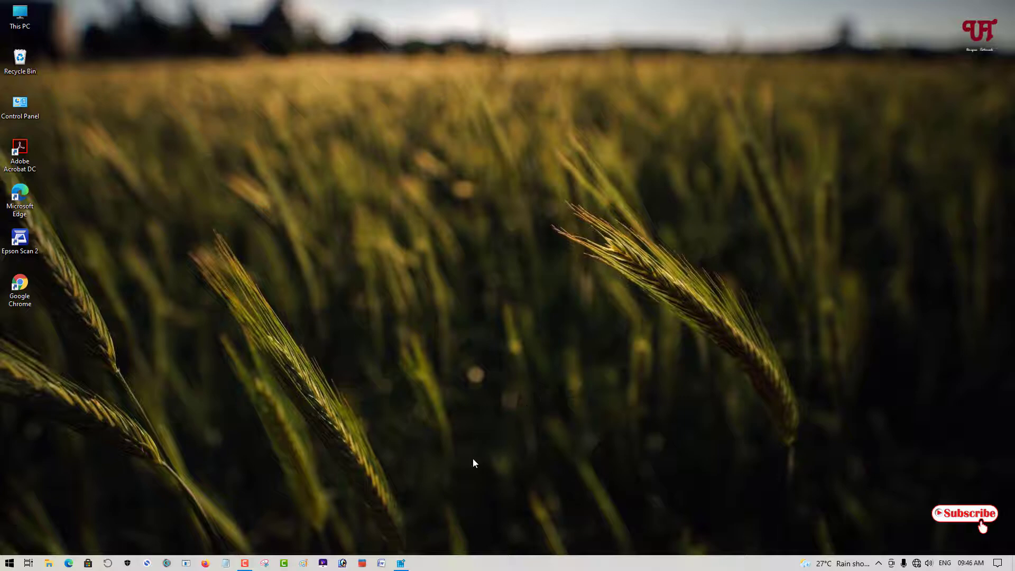
# - Restore Registry Editor, change HidePowerButton's 'value' data back to 0, and close the editor
pyautogui.click(400, 562)
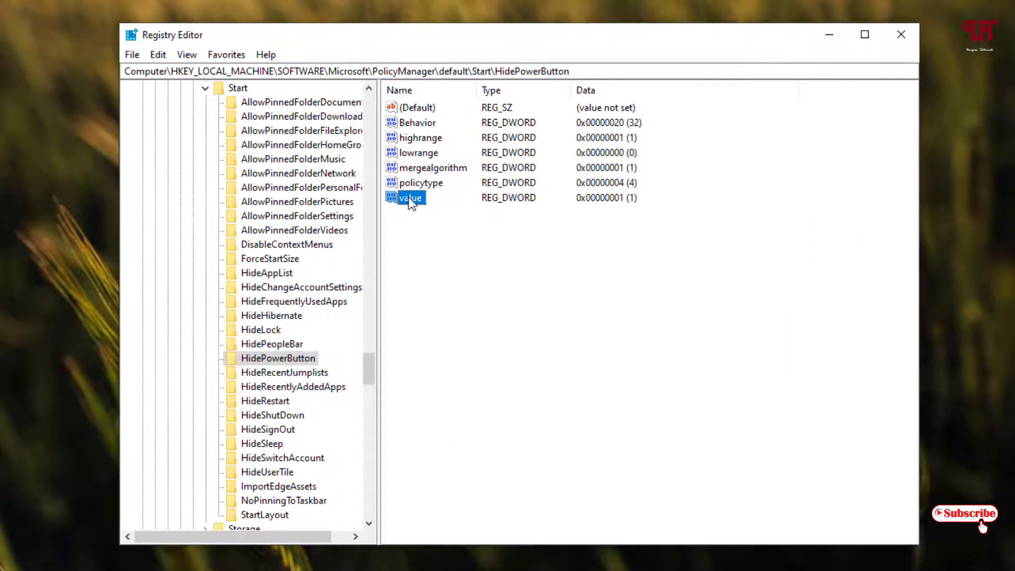
pyautogui.doubleClick(409, 200)
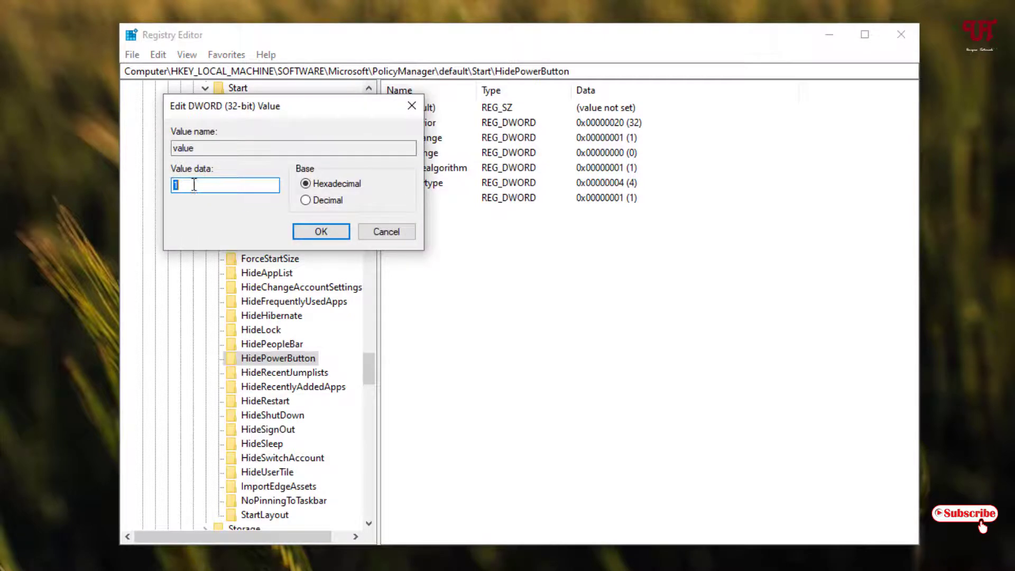
pyautogui.write('0')
pyautogui.click(327, 233)
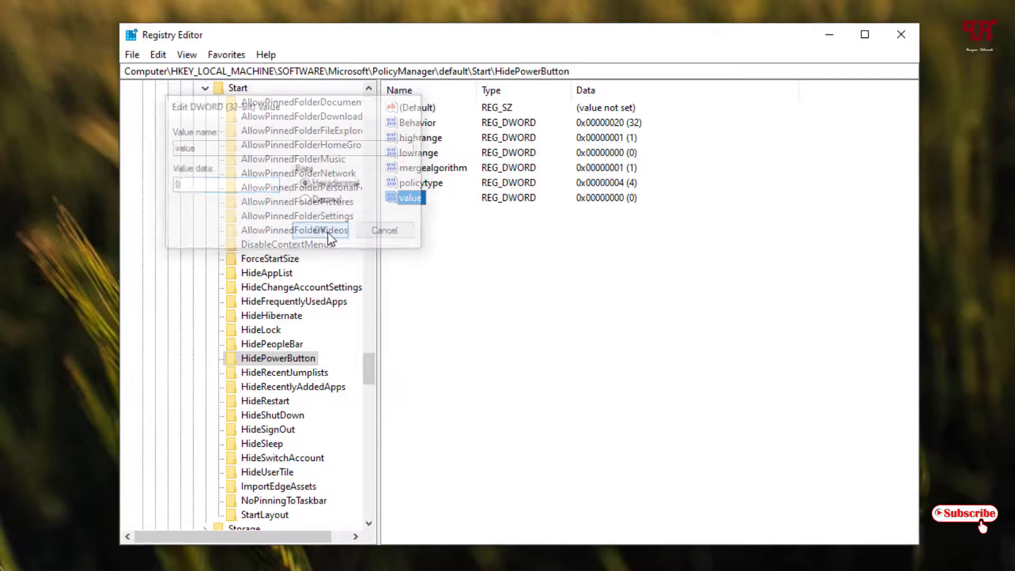
pyautogui.click(916, 35)
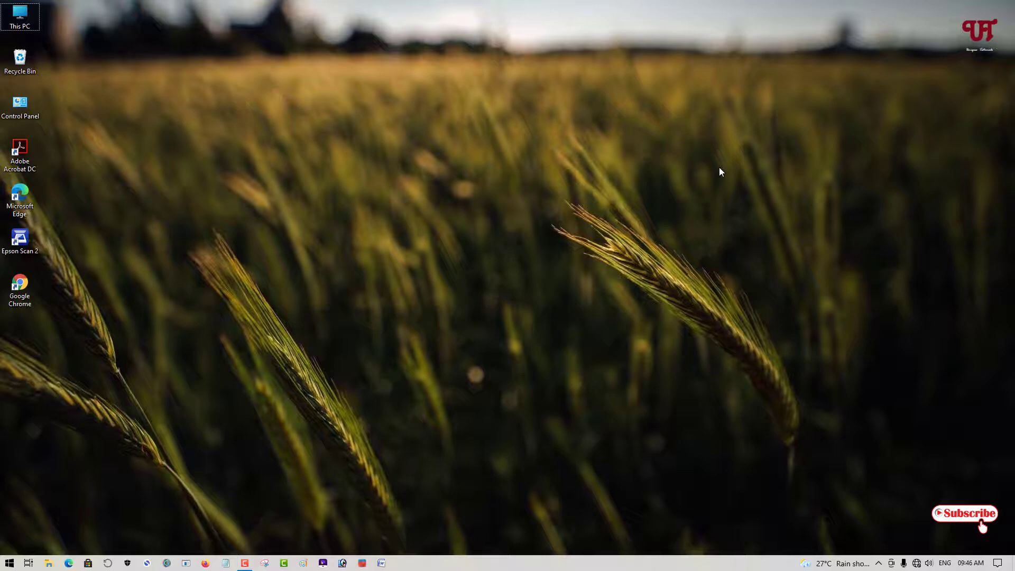
# - Reopen Task Manager and select Windows Explorer in the Processes list
pyautogui.hotkey('ctrl', 'shift', 'Escape')
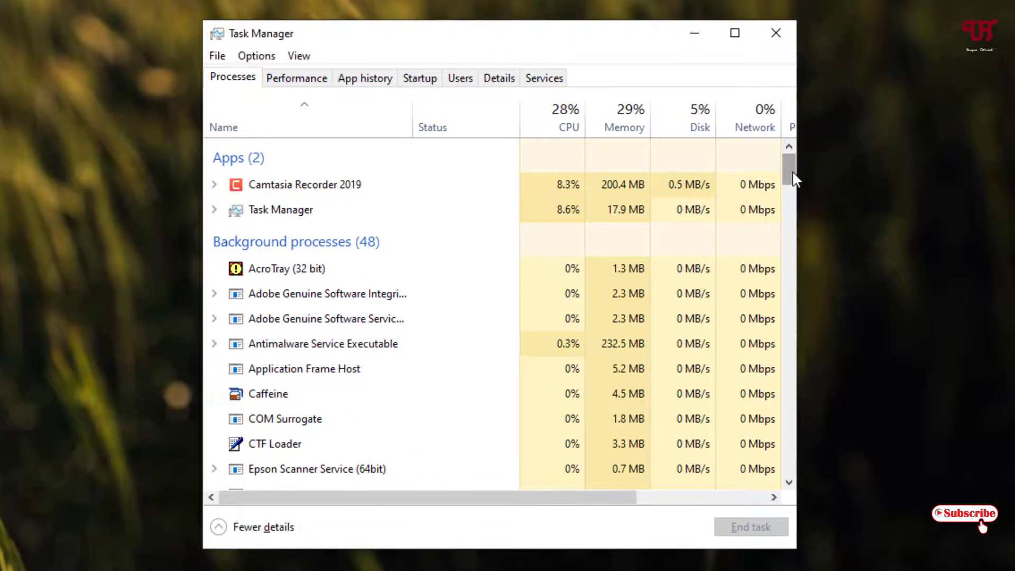
pyautogui.moveTo(798, 182); pyautogui.dragTo(781, 432)
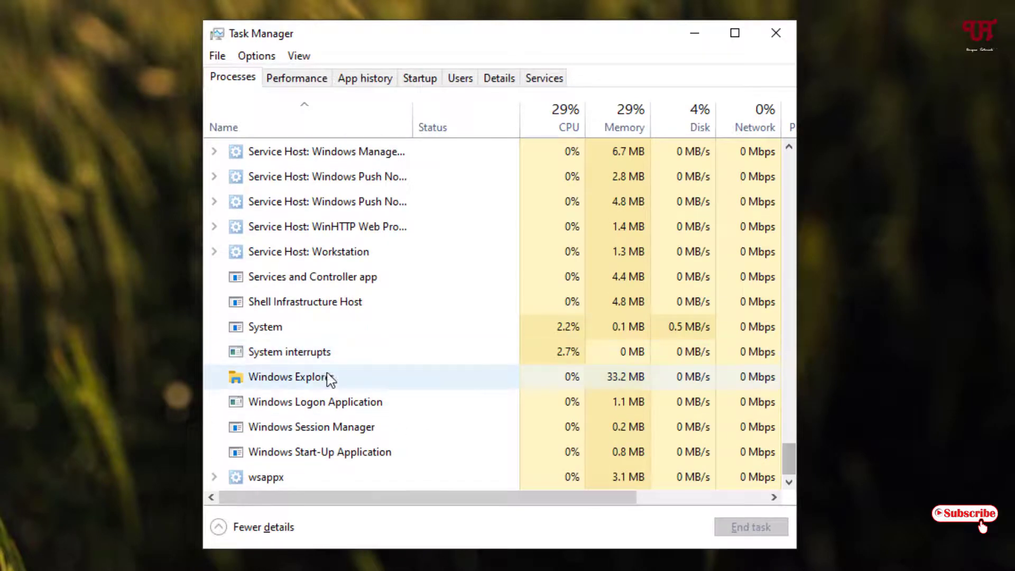
pyautogui.click(317, 377)
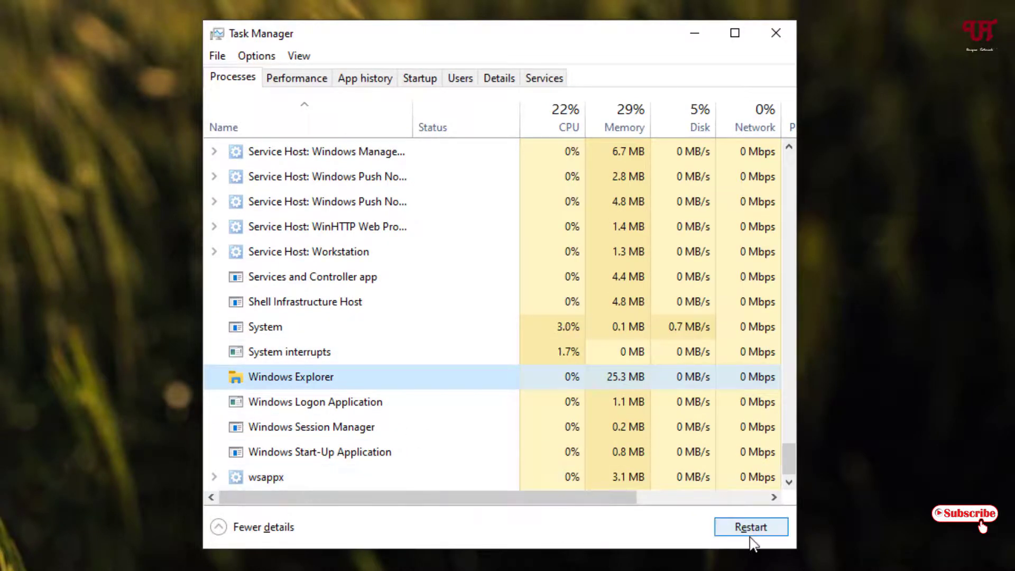